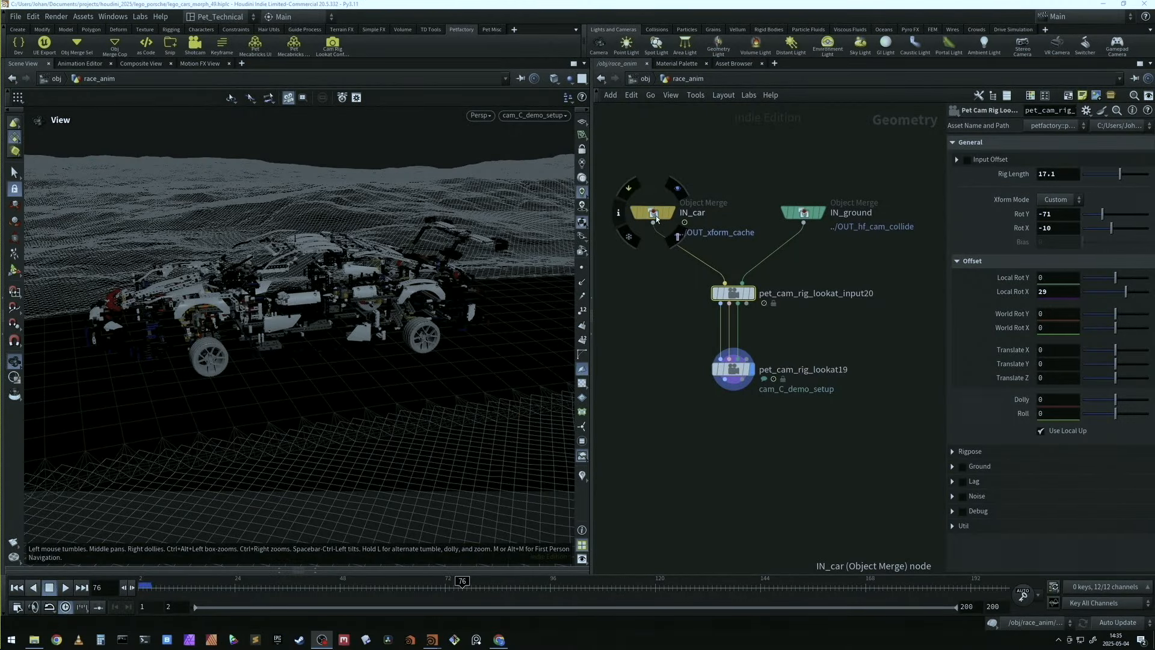
Step: Adjust the rig length and Rot Y of the look-at camera rig input node, and play back the car animation
mouse_move(807, 215)
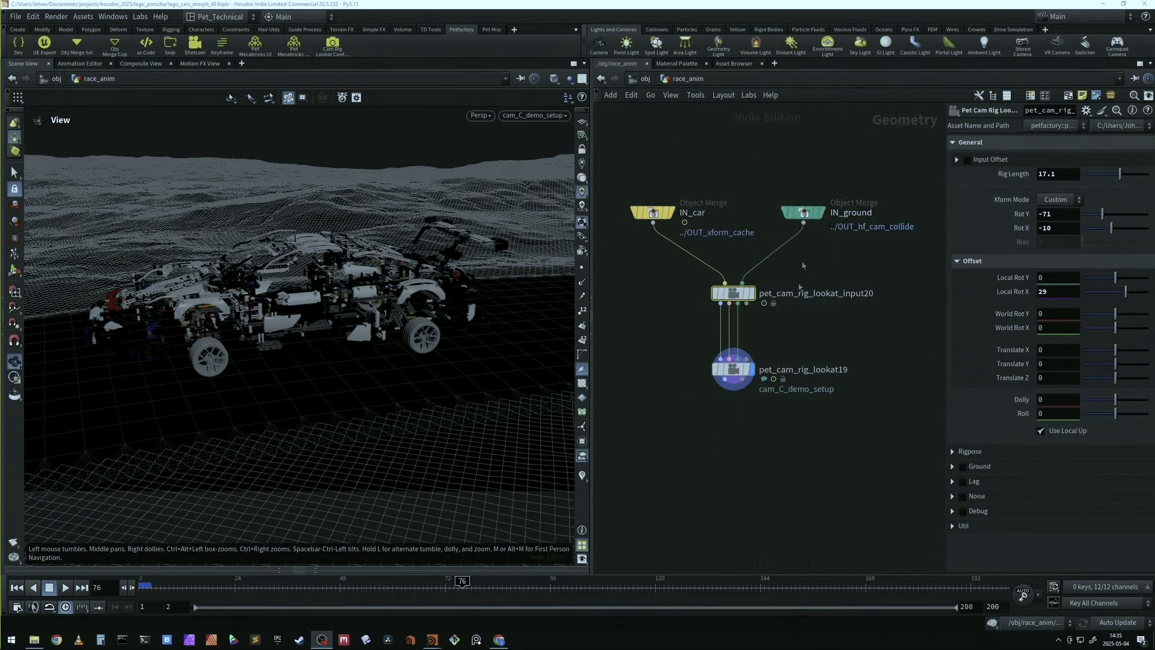
left_click_drag(659, 278, 854, 332)
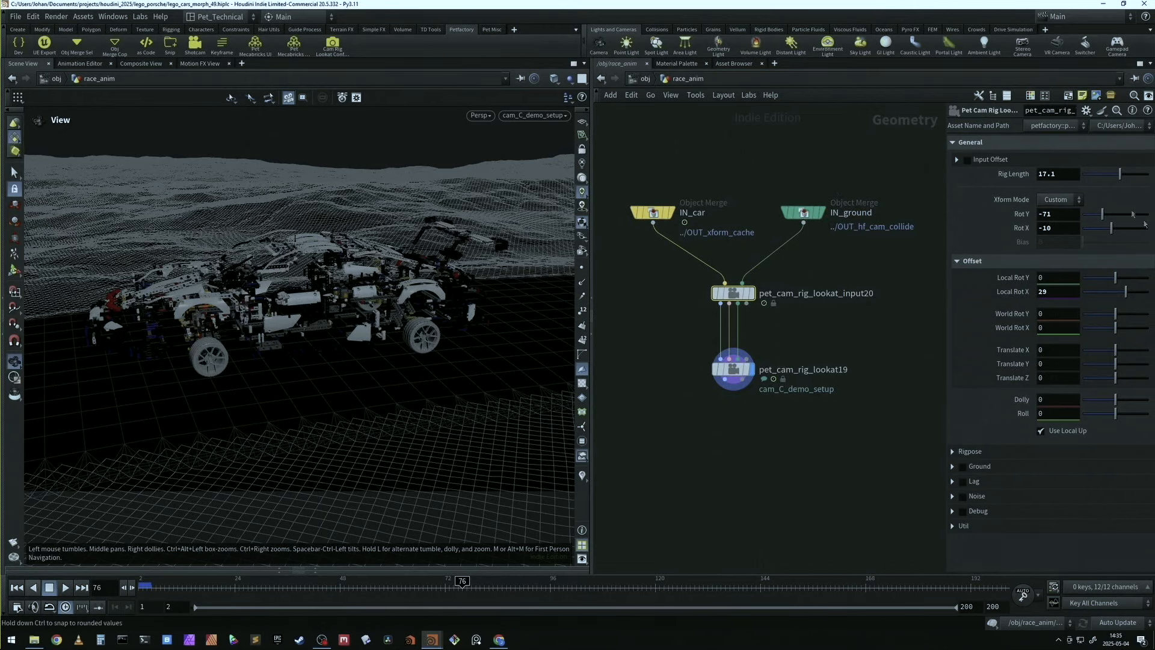
left_click_drag(1119, 173, 1111, 174)
mouse_move(1102, 214)
left_mouse_down()
mouse_move(1117, 214)
mouse_move(1110, 229)
left_mouse_up()
left_click(65, 587)
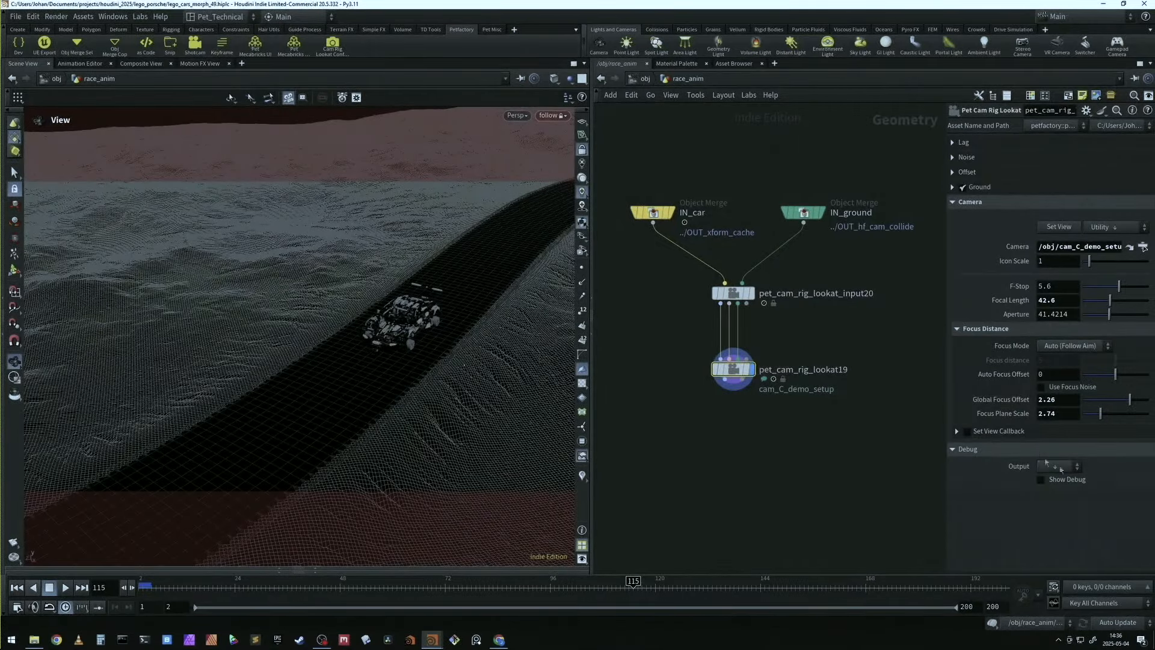
Step: Enable Show Debug on the look-at camera rig, view the focus plane at the car, and adjust the Global Focus Offset
left_click(1041, 480)
left_click_drag(452, 395, 411, 302)
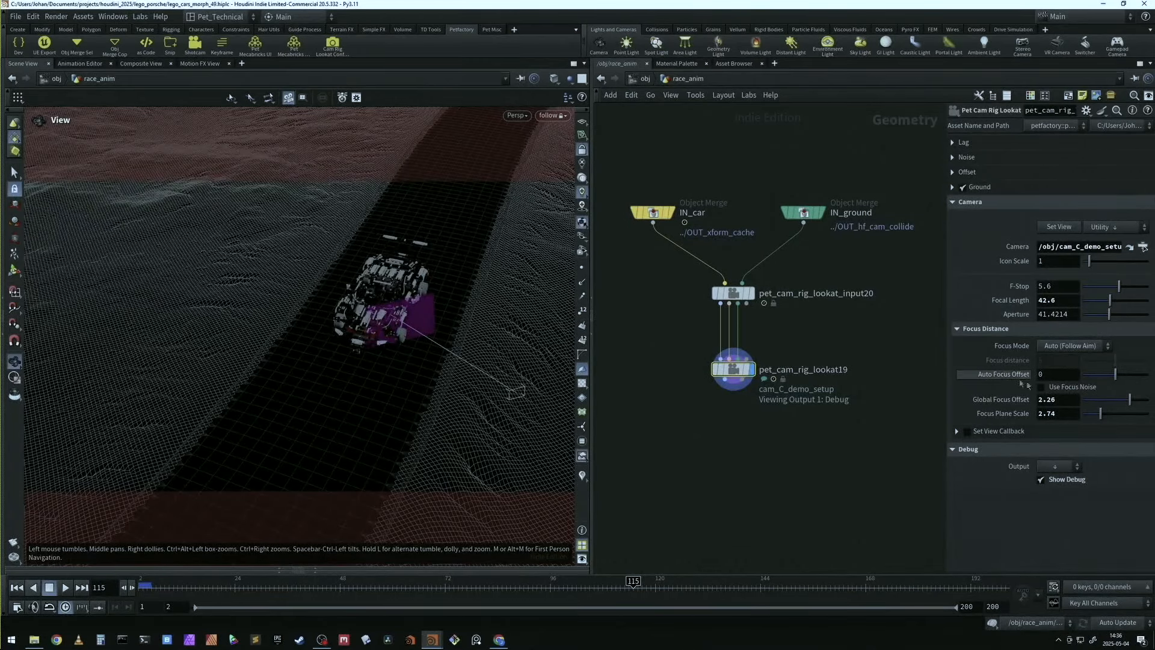
left_click_drag(1129, 404, 1129, 402)
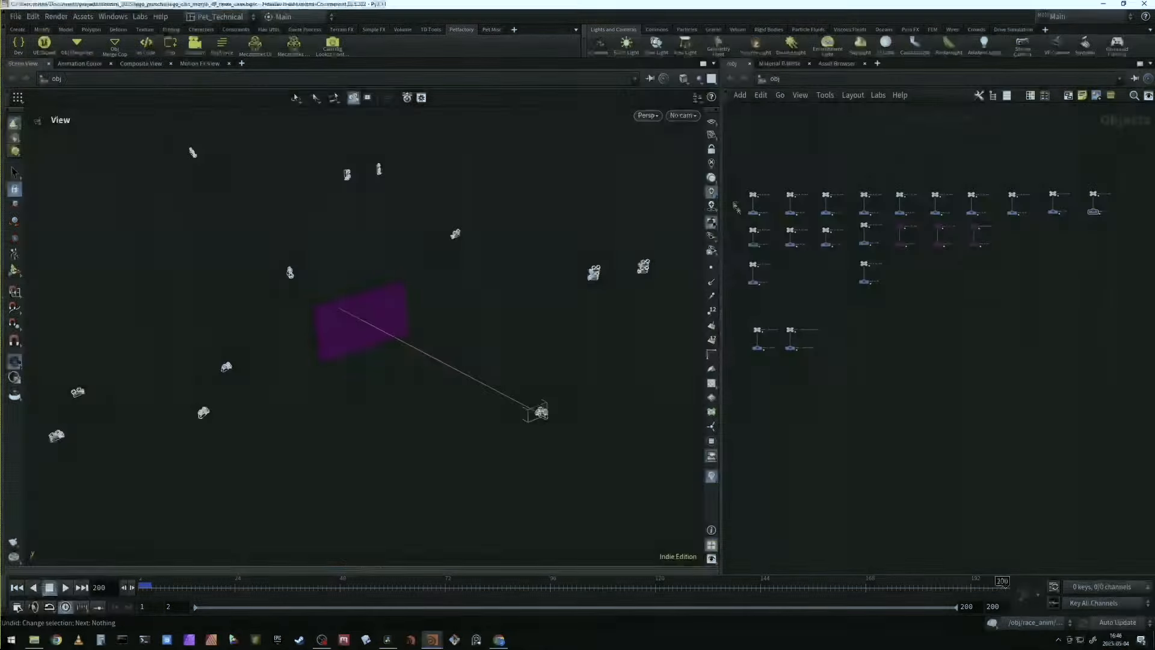
Step: Export the first row of scene cameras to Unreal, baking camera matrices as JSON at scale 100 with the frame range from the scene
left_click_drag(732, 202, 1147, 222)
left_click(45, 43)
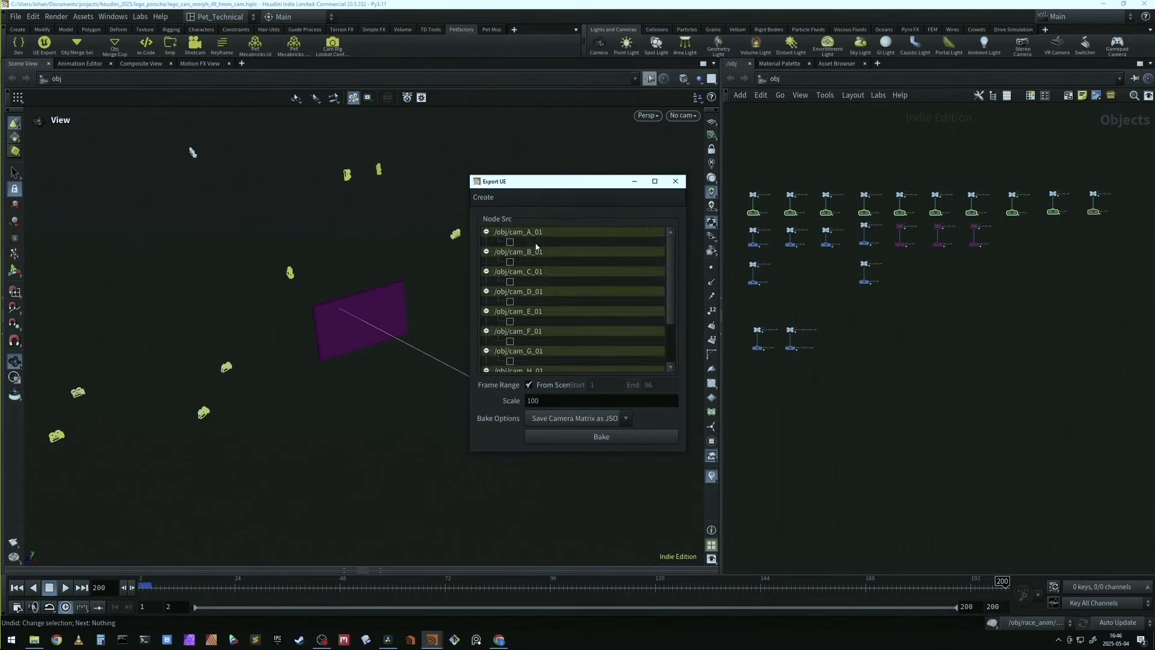
left_click(626, 444)
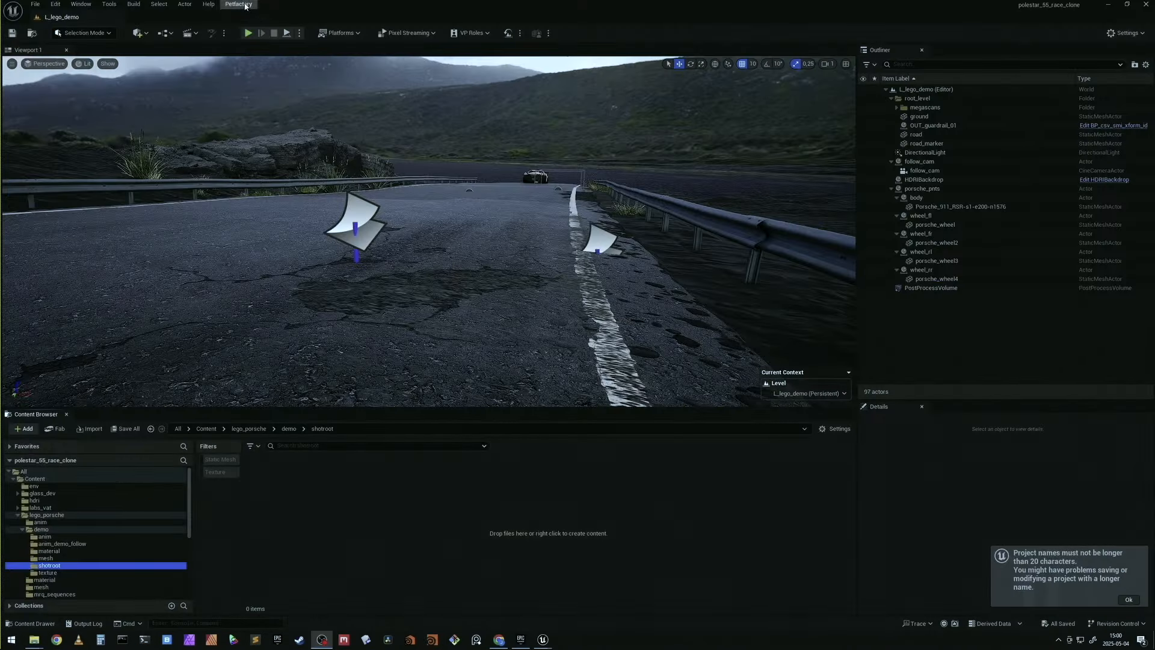
Step: In Unreal Engine, open the Shotcam tool and set its root folder to /Game/lego_porsche/demo/shotroot
left_click(239, 5)
mouse_move(252, 70)
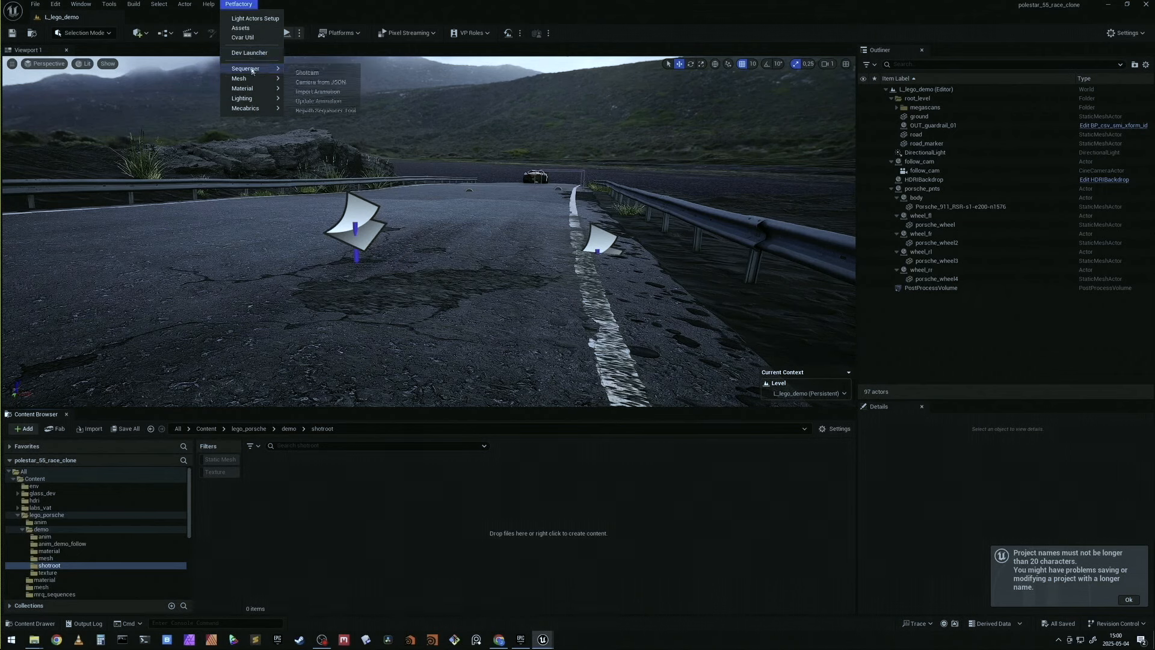
left_click(307, 72)
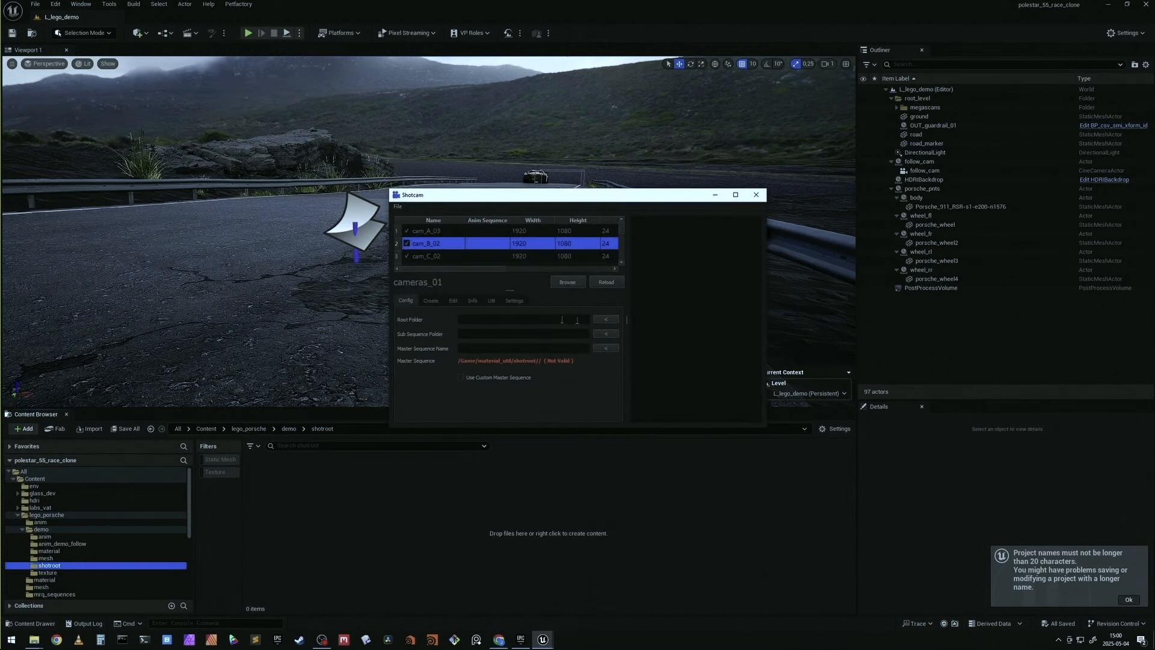
left_click(604, 321)
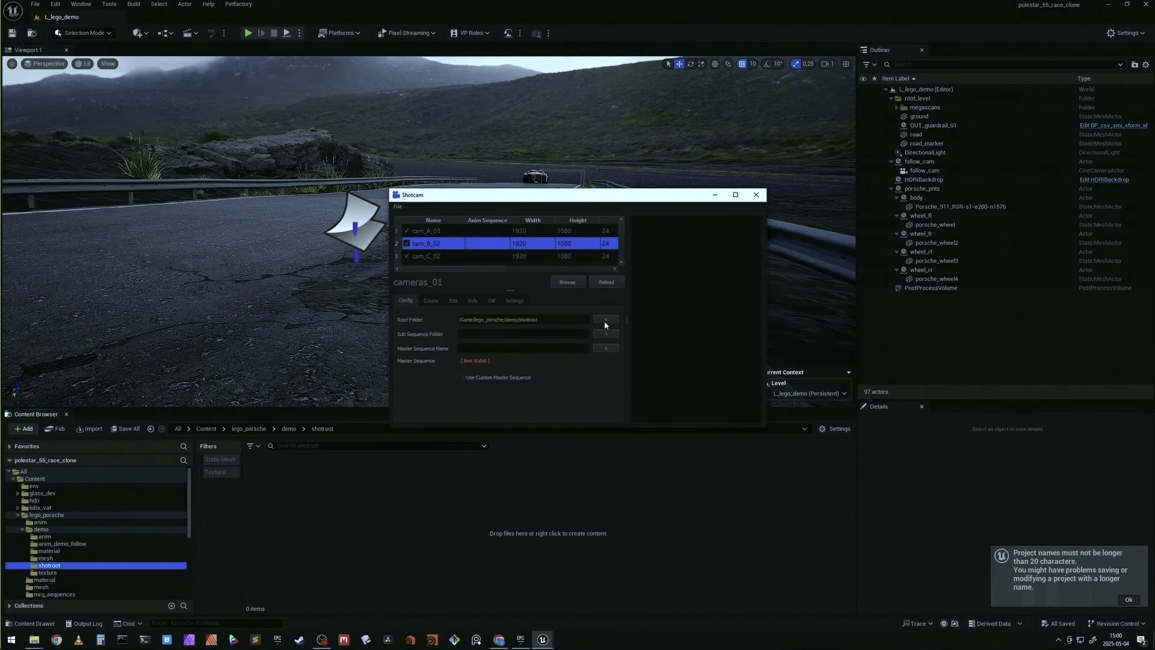
Step: Set the Shotcam sub sequence folder to /Game/lego_porsche/demo/anim and name the master sequence demo_01
left_click(55, 544)
left_click(46, 535)
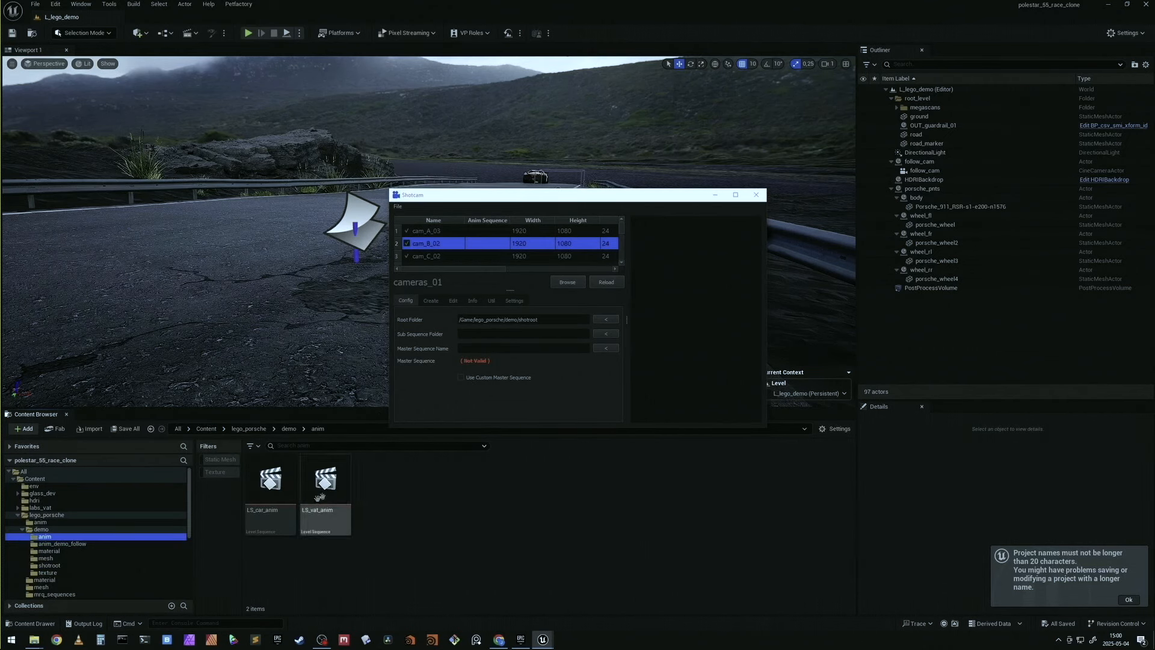
left_click(612, 333)
left_click(539, 348)
type("demo_01")
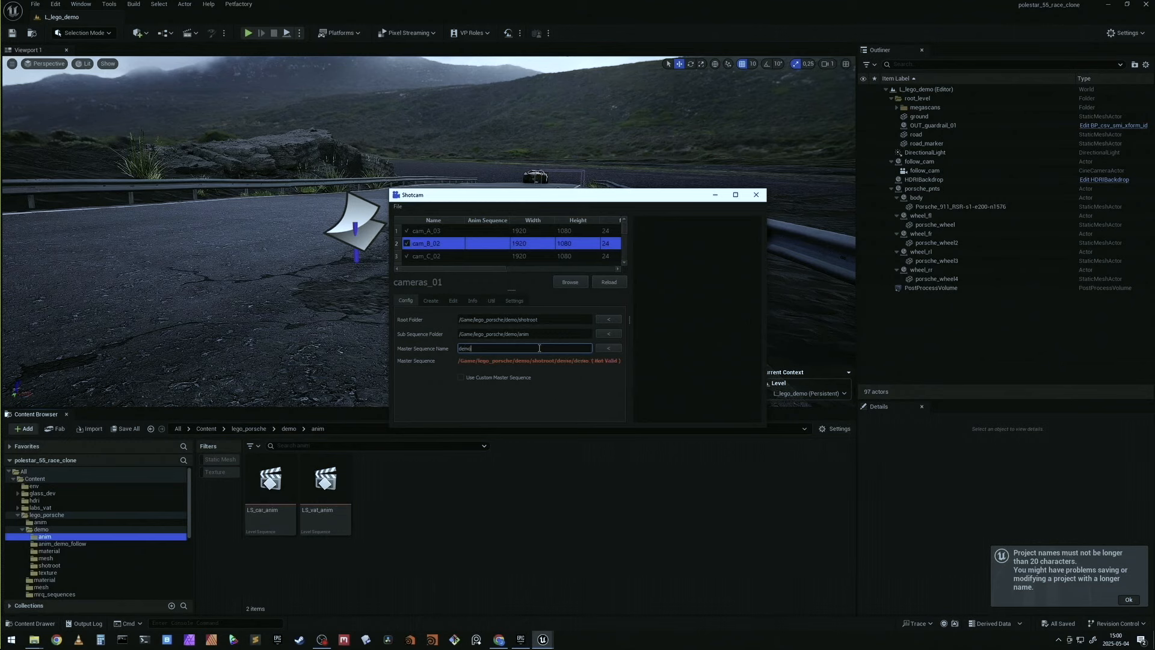
Step: Load the cameras_01 file into Shotcam and enlarge the window and camera table to show every camera
left_click(589, 282)
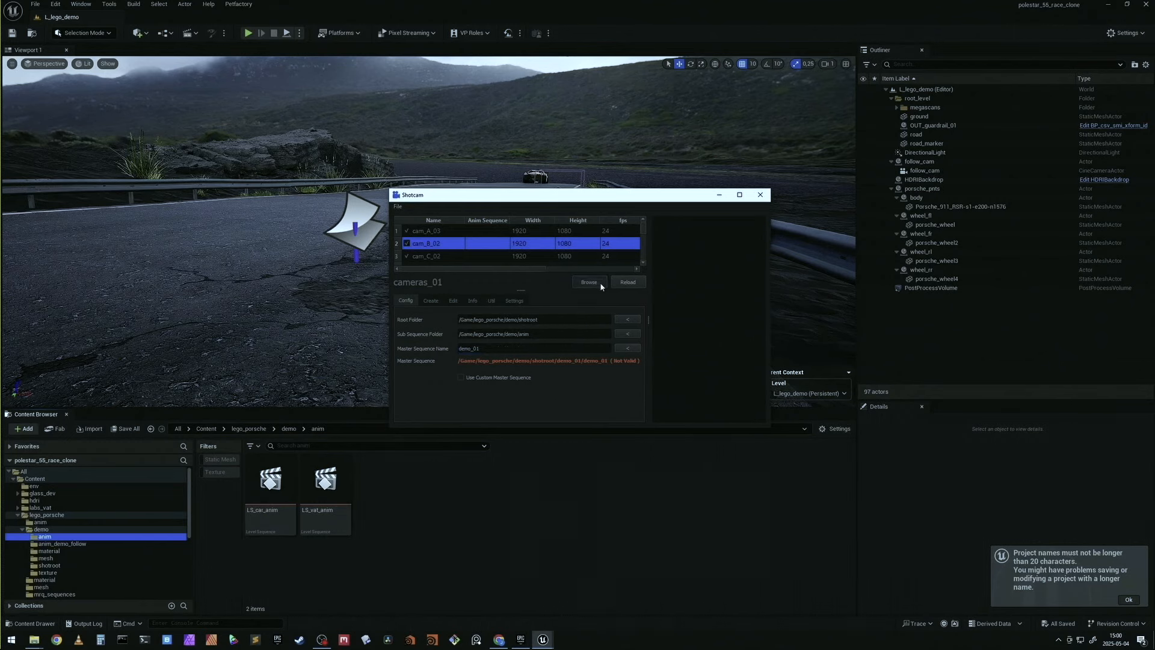
double_click(554, 266)
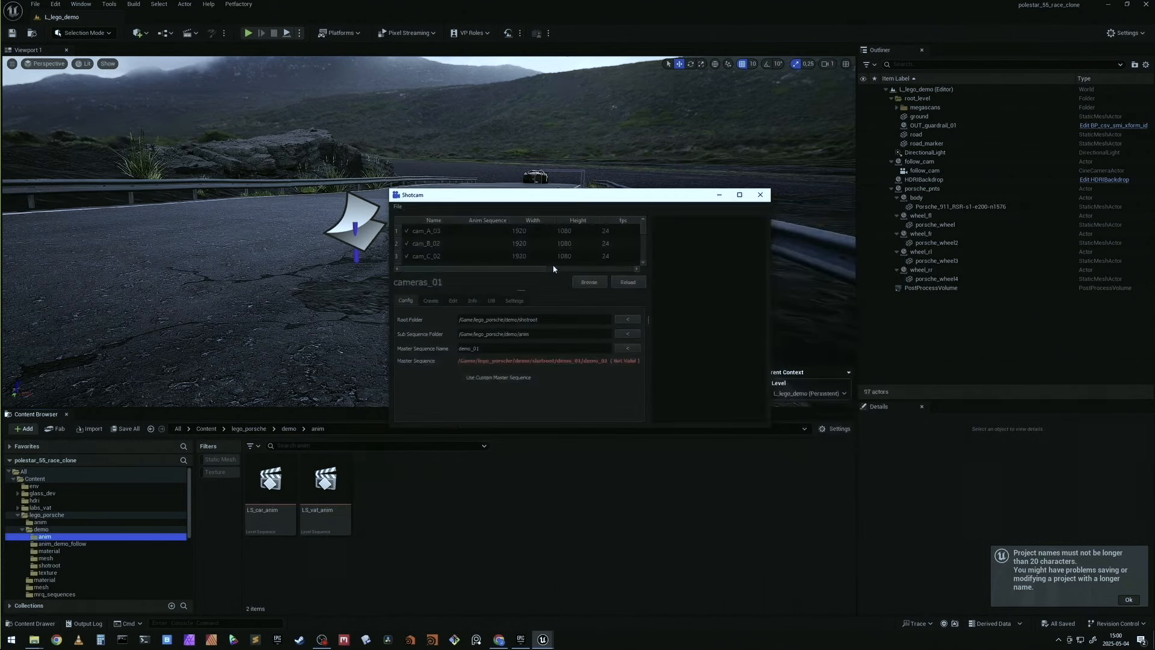
left_click_drag(551, 194, 468, 118)
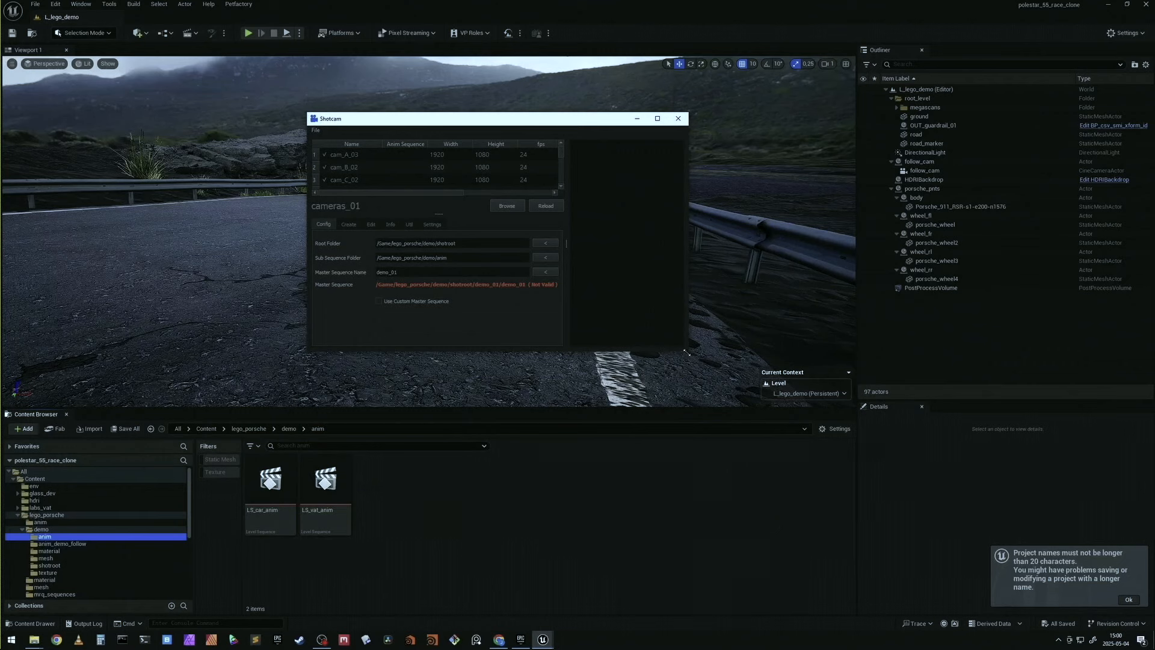
left_click_drag(685, 352, 780, 456)
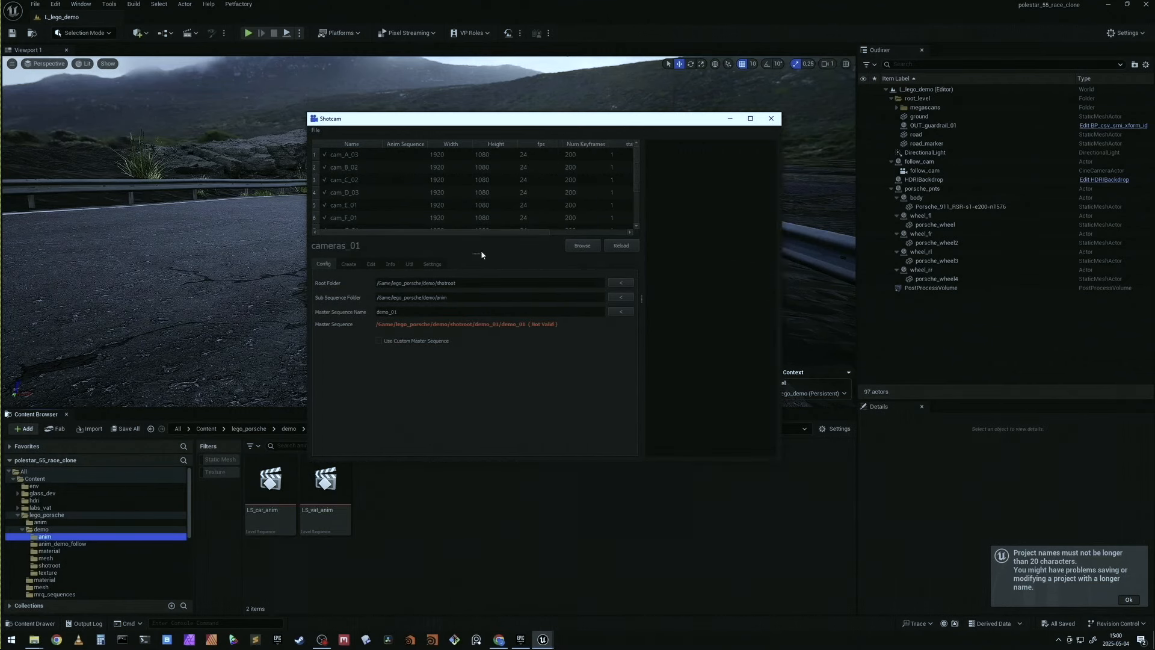
left_click_drag(478, 254, 477, 361)
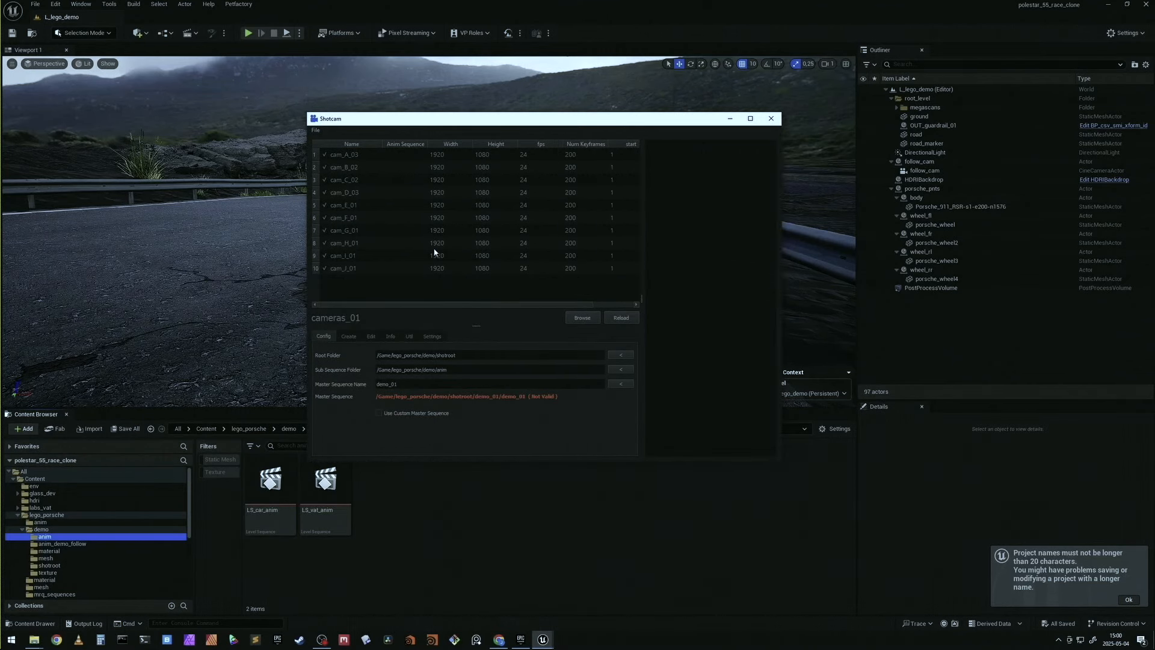
Step: Create the camera shots in Shotcam with LS_car_anim and LS_vat_anim as default animation sequences
left_click(348, 337)
left_click_drag(360, 379, 433, 410)
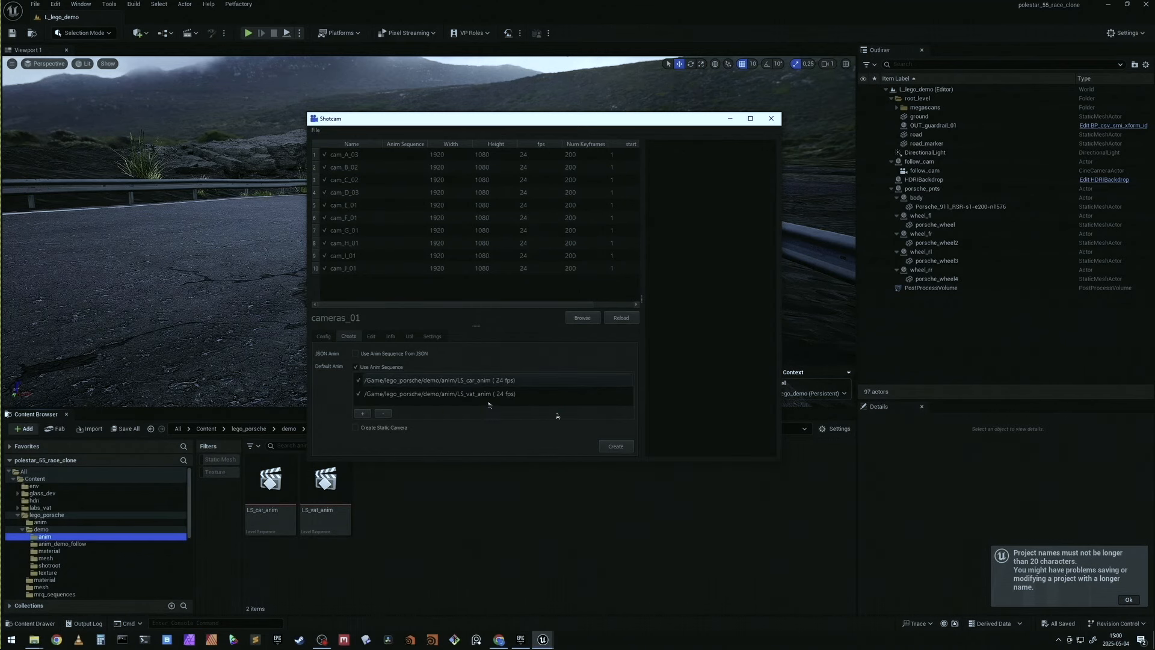
left_click(616, 447)
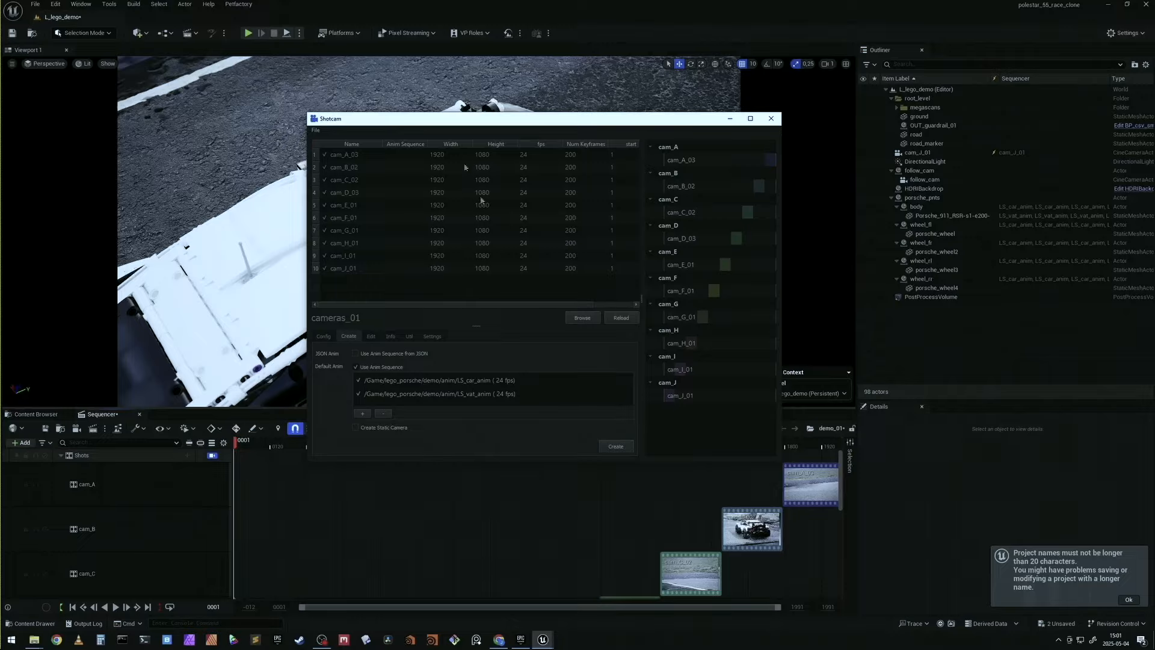
Step: Move Shotcam off the viewport, then scrub and play the shot sequences to review the camera cuts
left_click_drag(423, 123, 904, 139)
left_click_drag(240, 445, 711, 480)
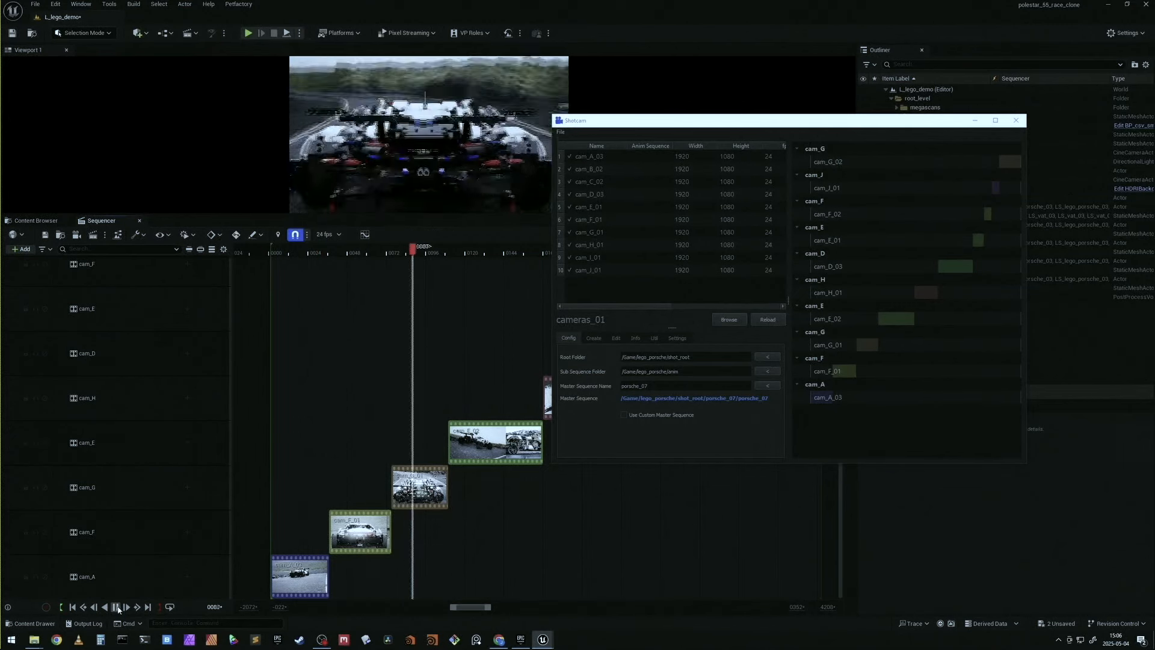
left_click(116, 607)
Step: Load the porsche_07 shot sequence into Shotcam in Houdini and arrange the window beside the camera view
left_click(560, 132)
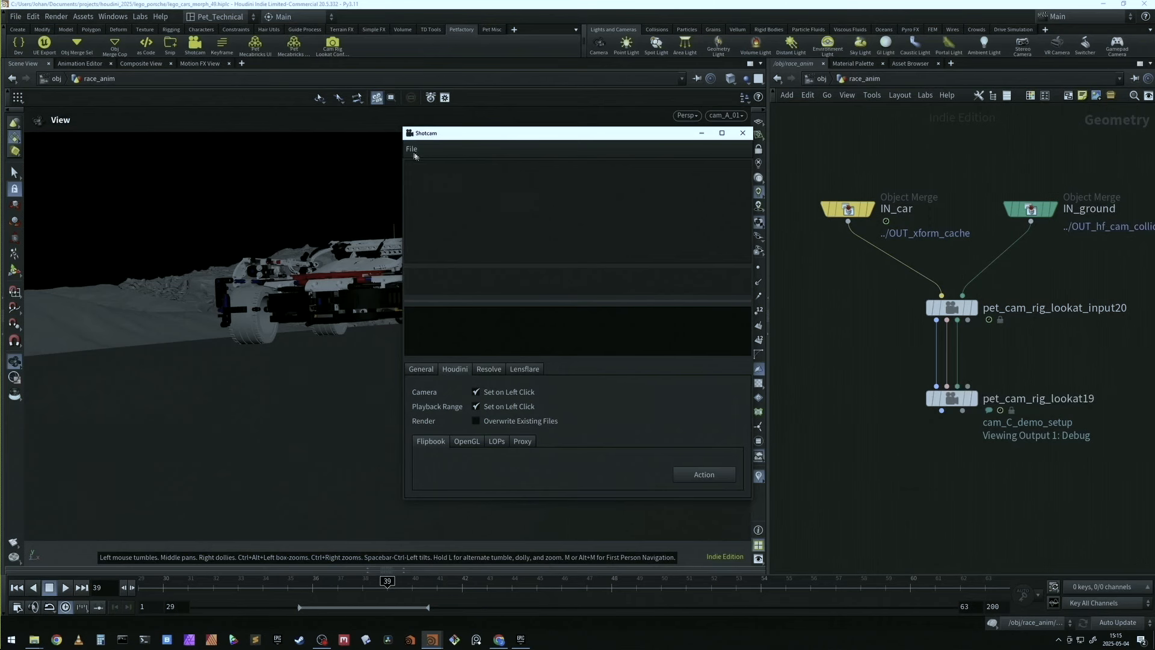
left_click(412, 148)
left_click(423, 160)
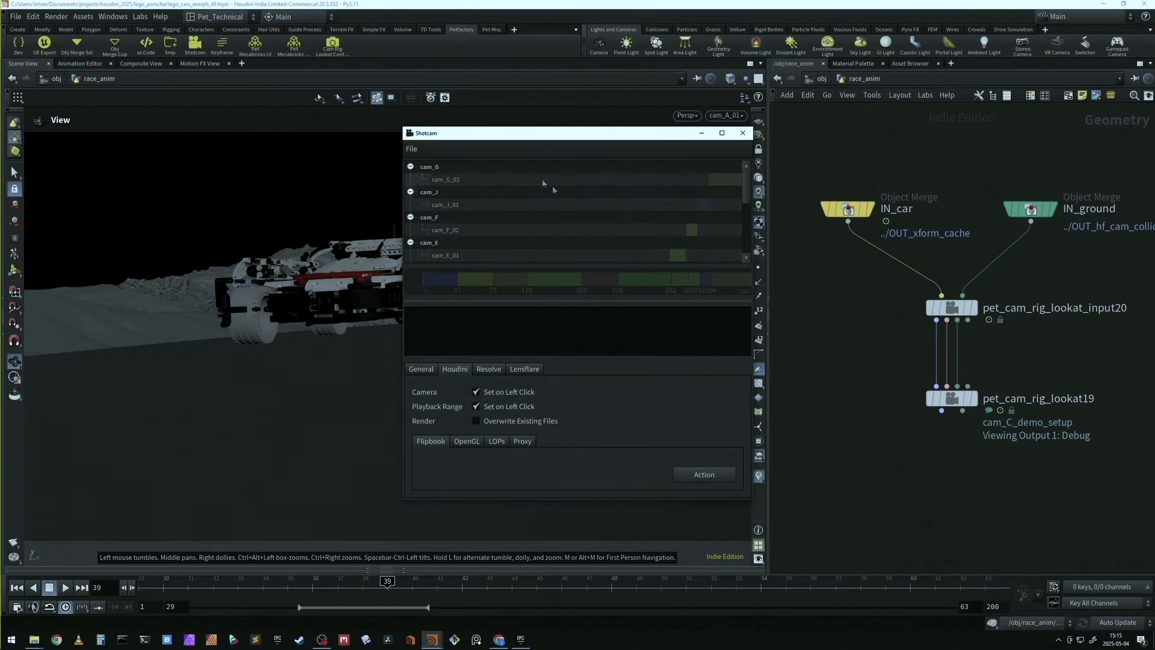
left_click_drag(747, 188, 734, 267)
left_click_drag(533, 133, 834, 133)
Step: Step through the sections of the Shotcam timeline to examine each shot's camera and playback range, finishing on cam_F_01
left_click(753, 278)
left_click(781, 276)
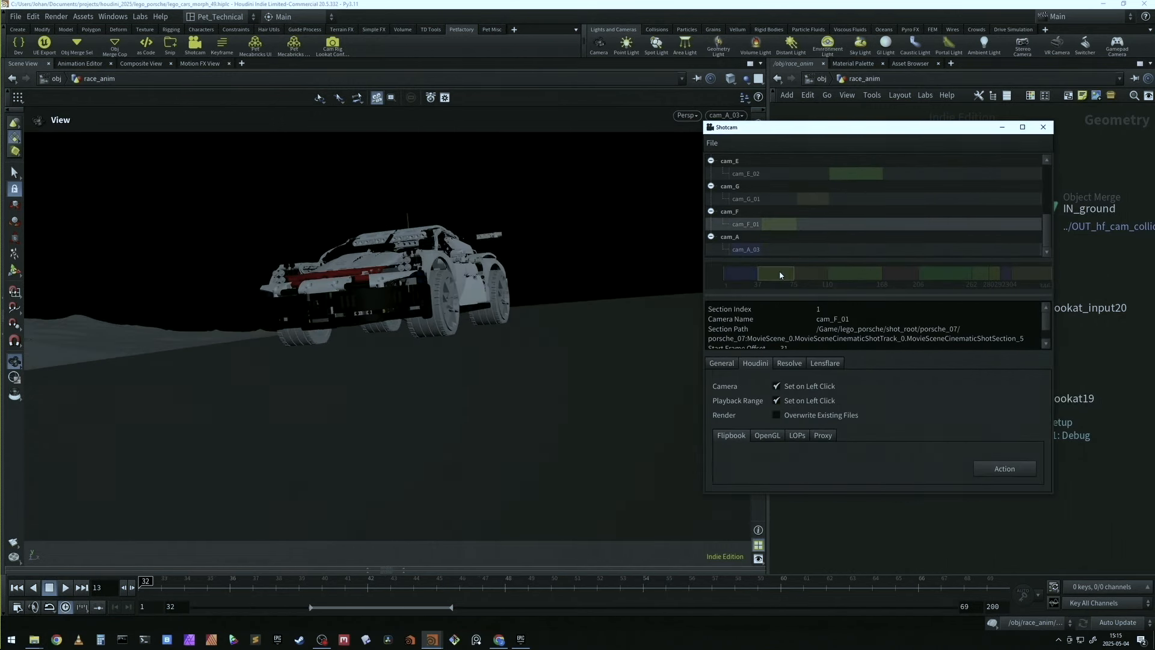
left_click(806, 276)
left_click(860, 280)
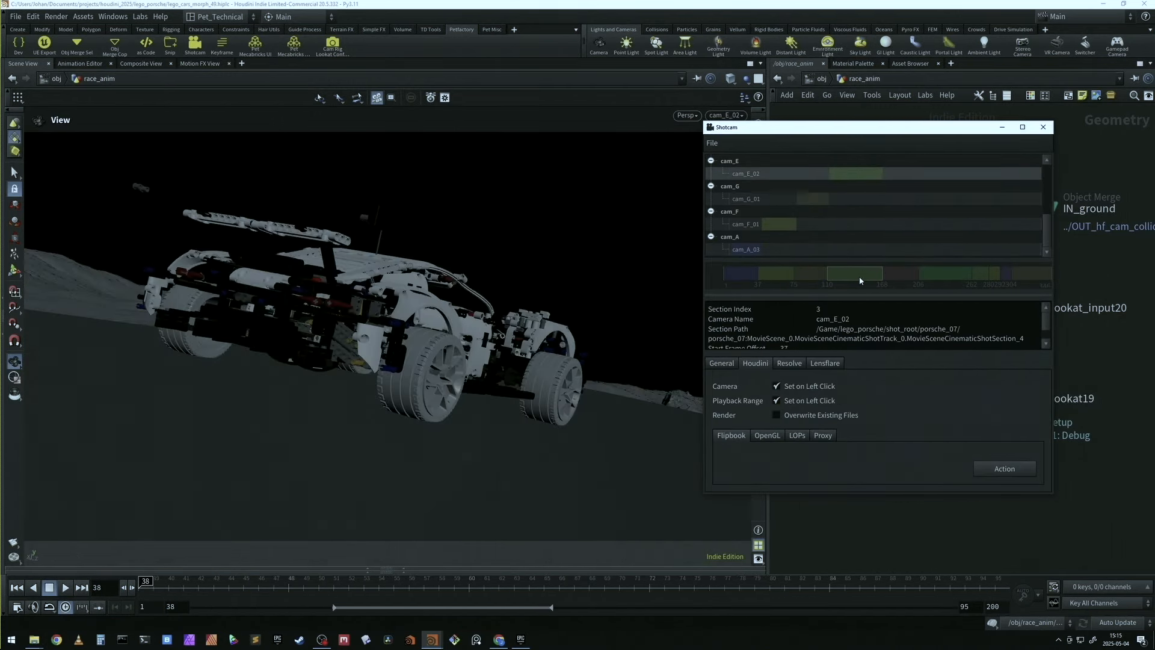
left_click(920, 277)
left_click(959, 277)
left_click(984, 278)
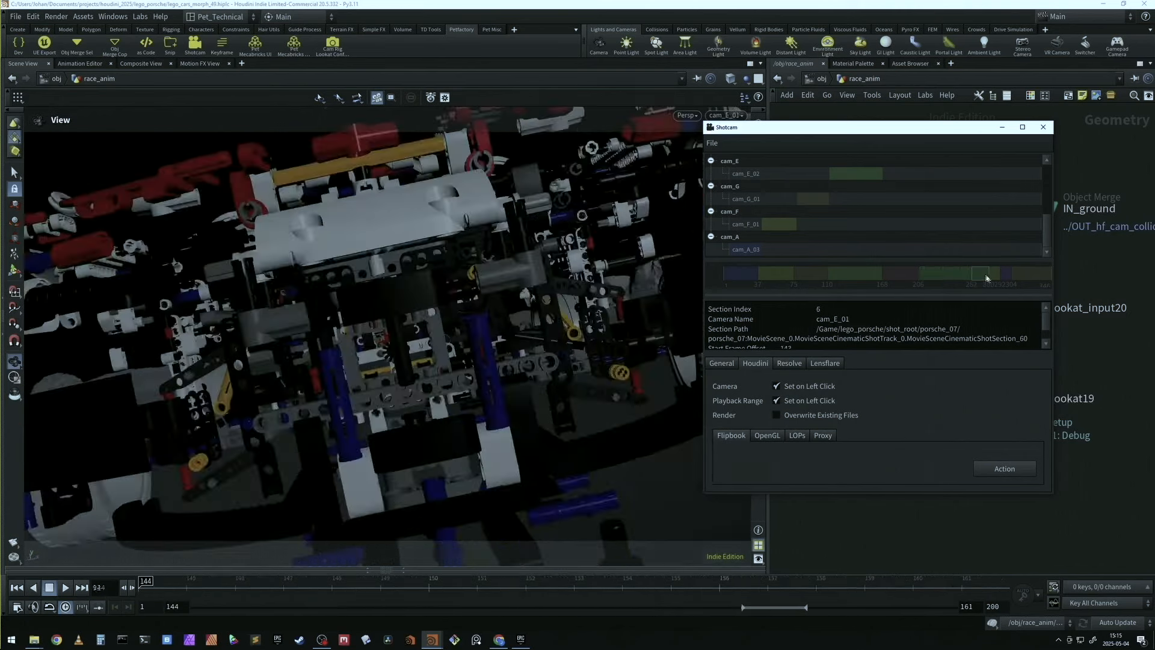
left_click(1001, 278)
left_click(854, 277)
left_click(768, 278)
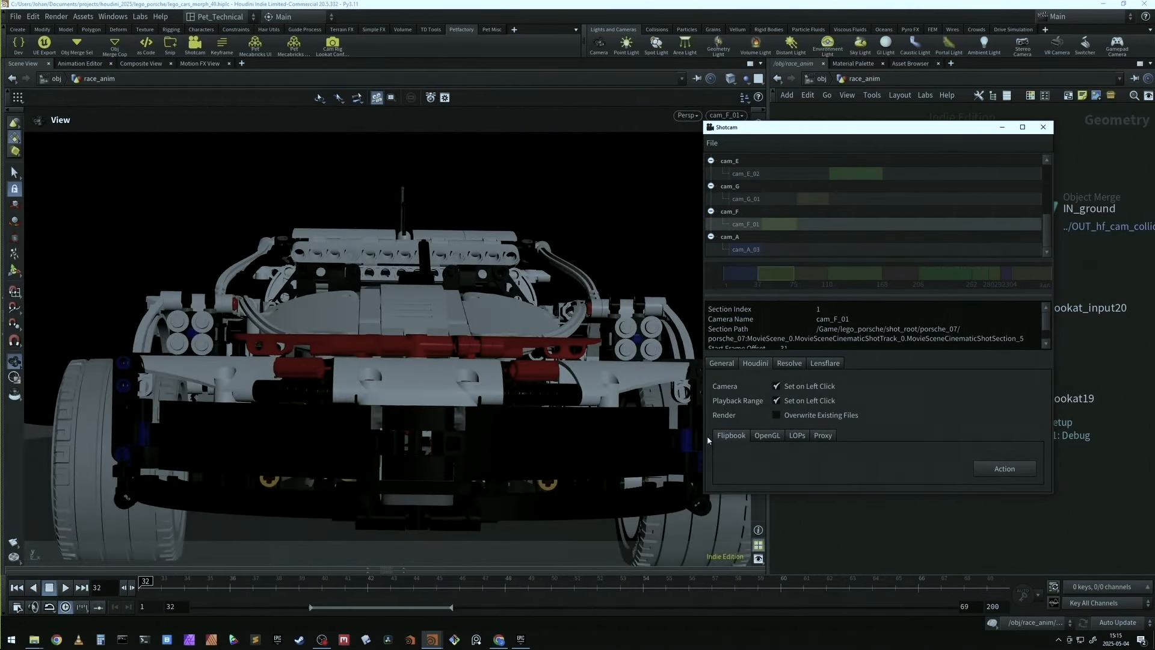
Step: Render flipbooks of the shots from Shotcam, with the viewport in shaded and in wireframe display
left_click(1006, 469)
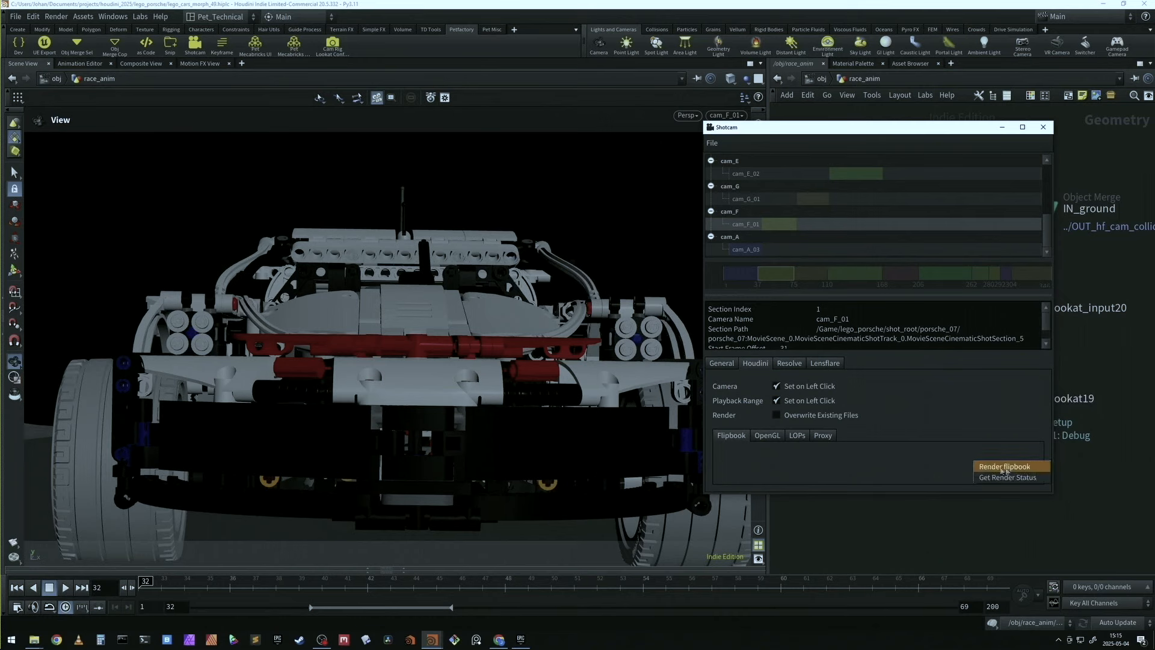
left_click(1006, 467)
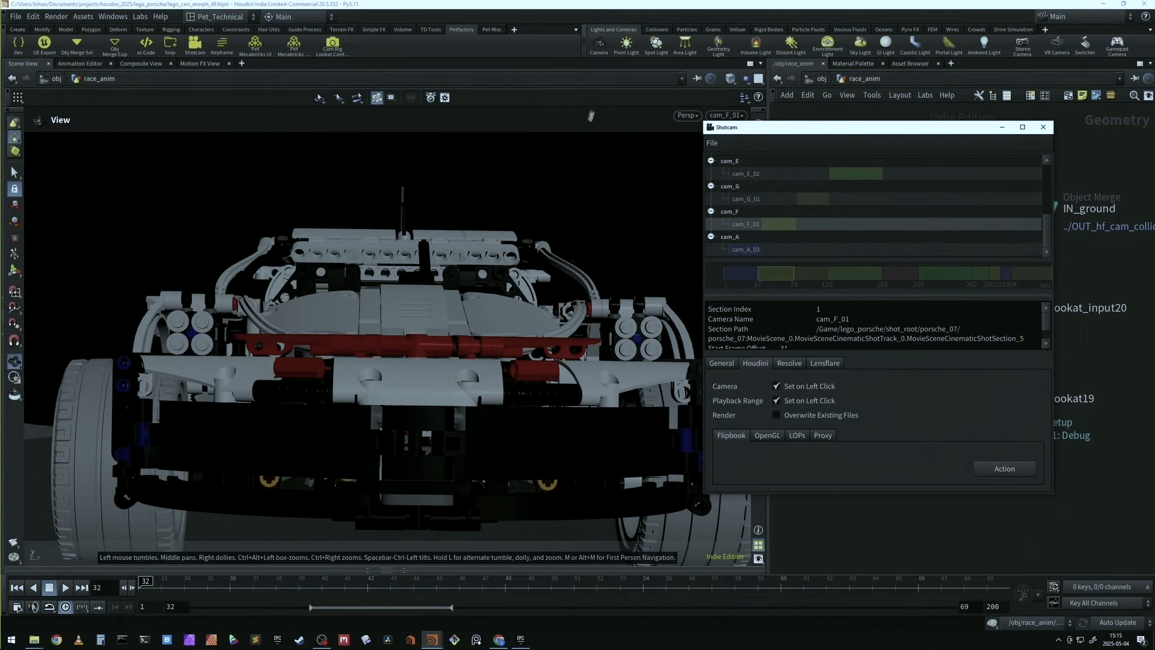
left_click(1011, 475)
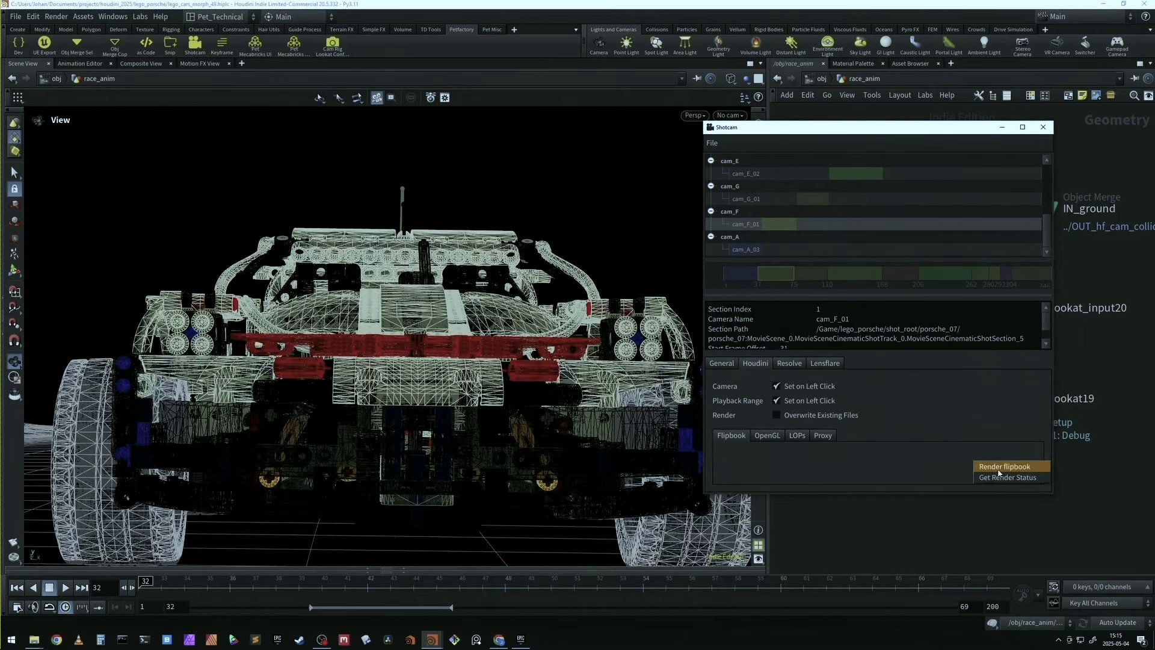
left_click(997, 469)
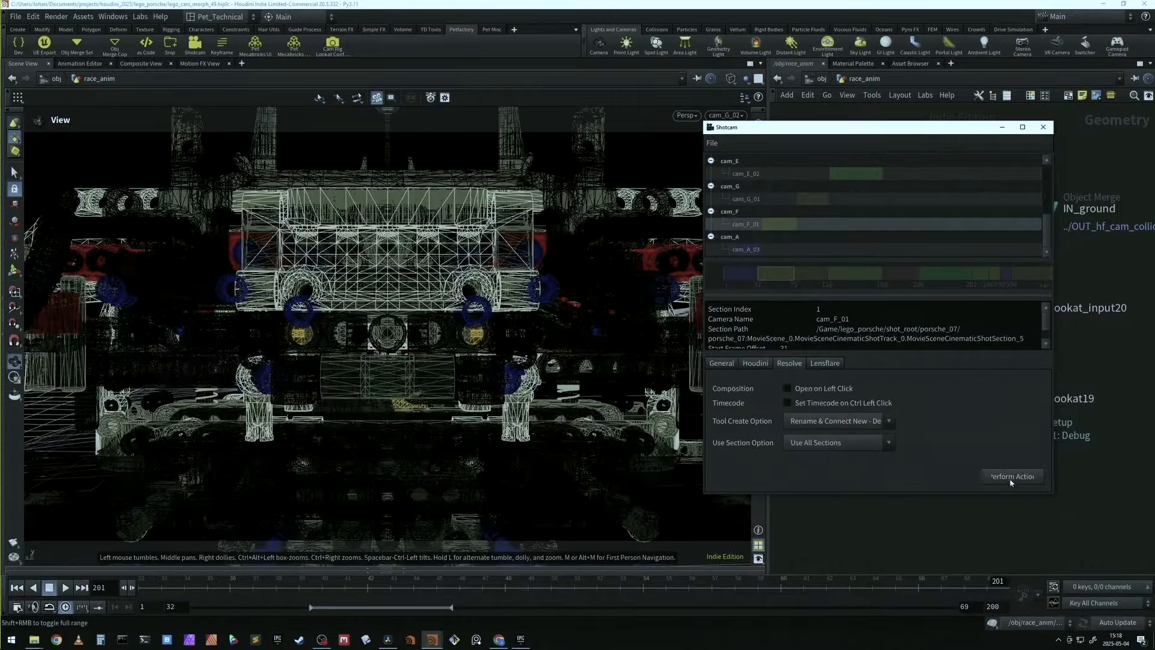
Step: Import and build Fusion comps from the directory for all sections, and adjust the opacity of the demo track's Fusion clips in DaVinci Resolve
left_click(1011, 478)
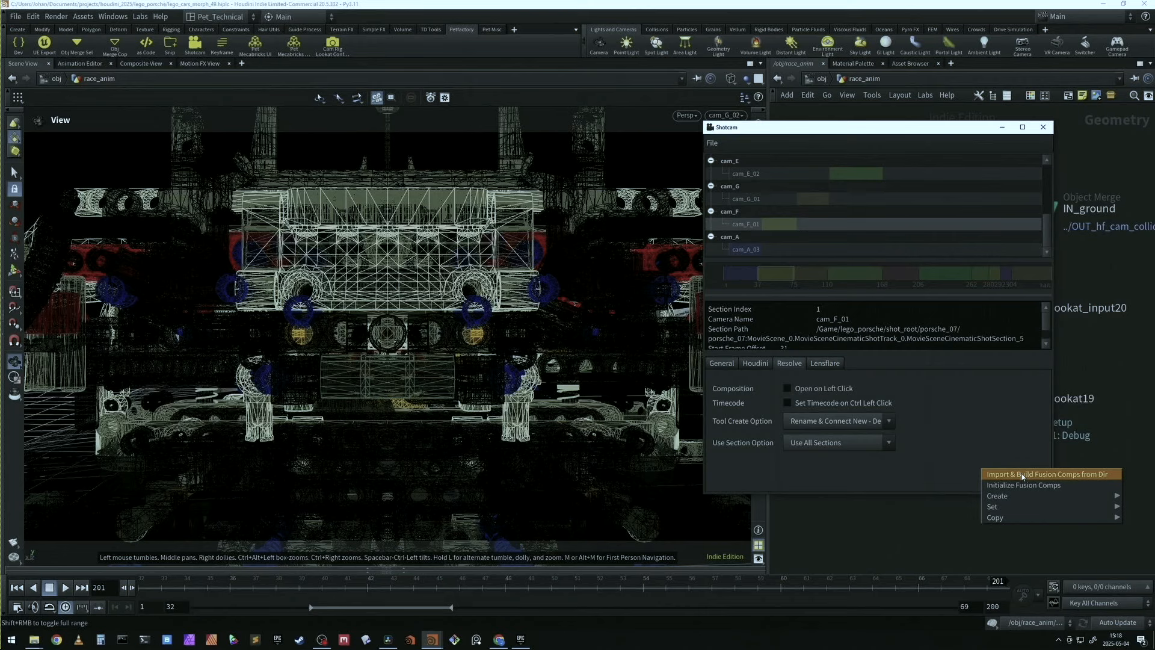
left_click(1023, 475)
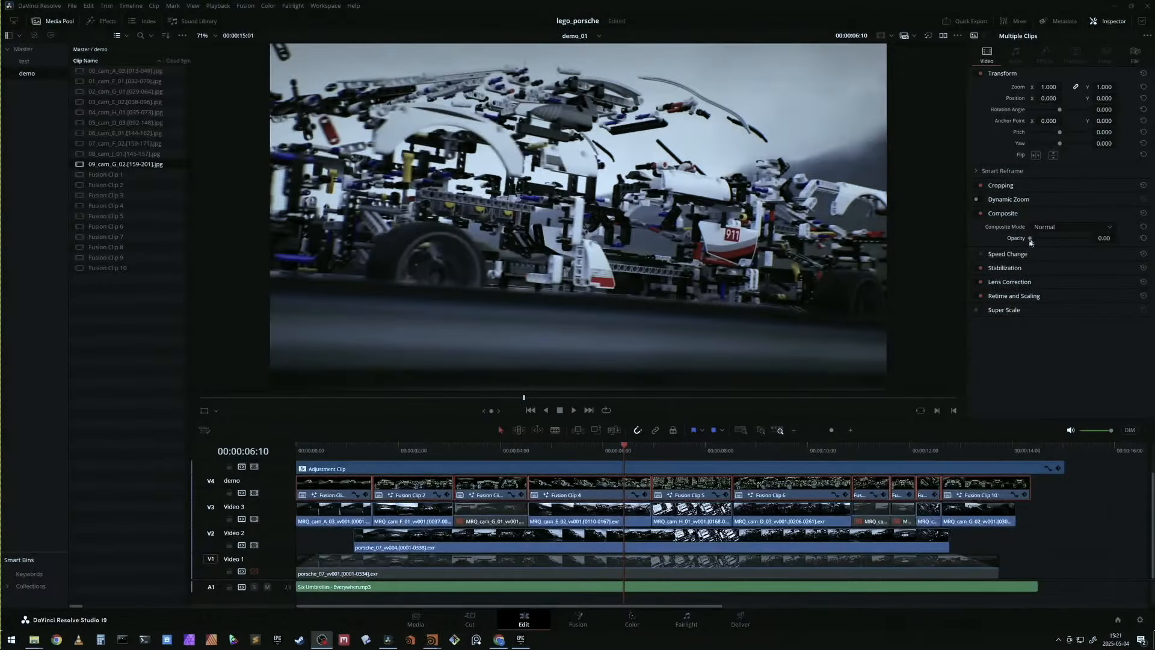
left_click_drag(1038, 242, 1062, 238)
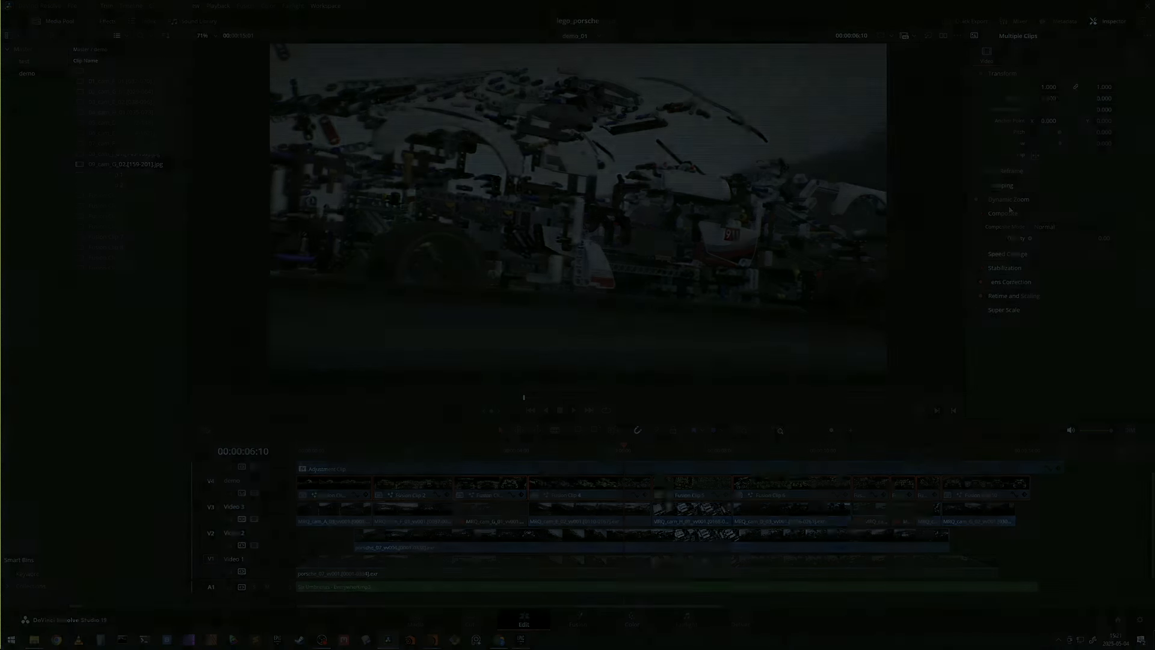